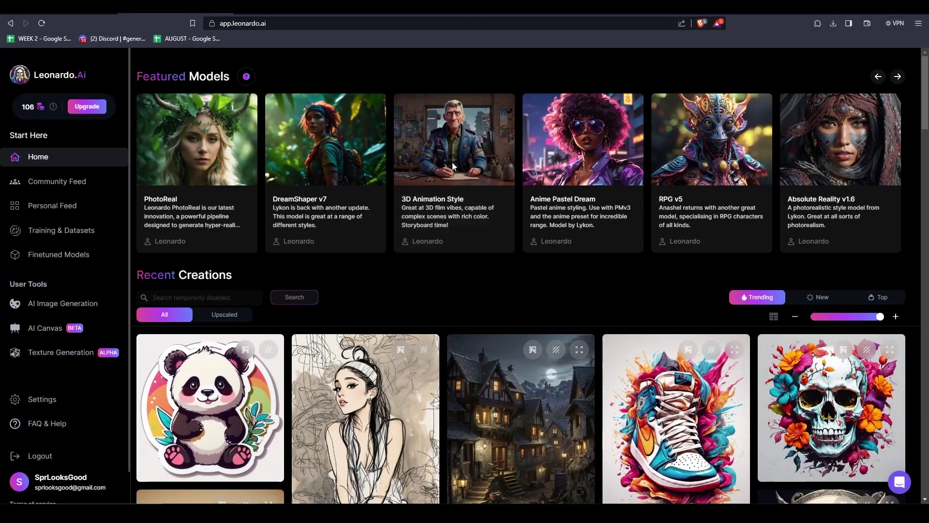
- Upload the cartoon man-at-desk picture into AI Canvas and place the inpaint frame over his hand
click(454, 166)
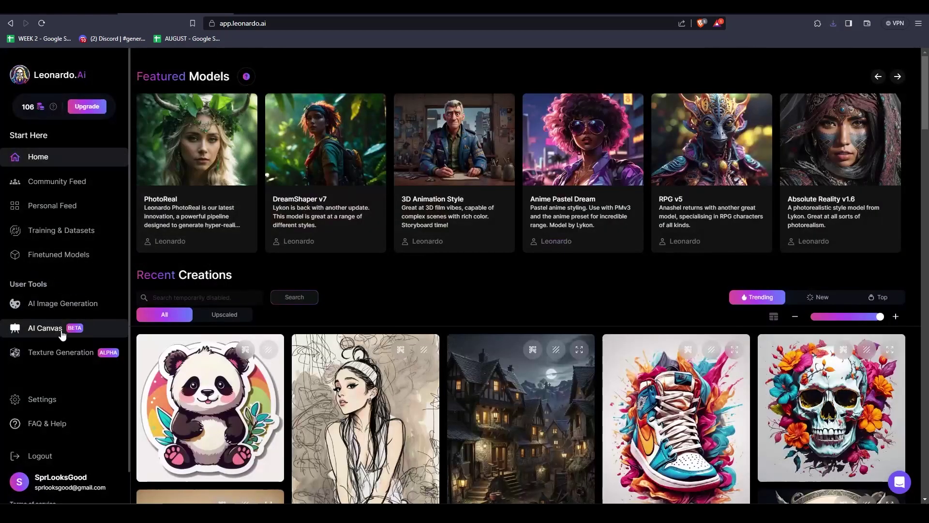
click(61, 334)
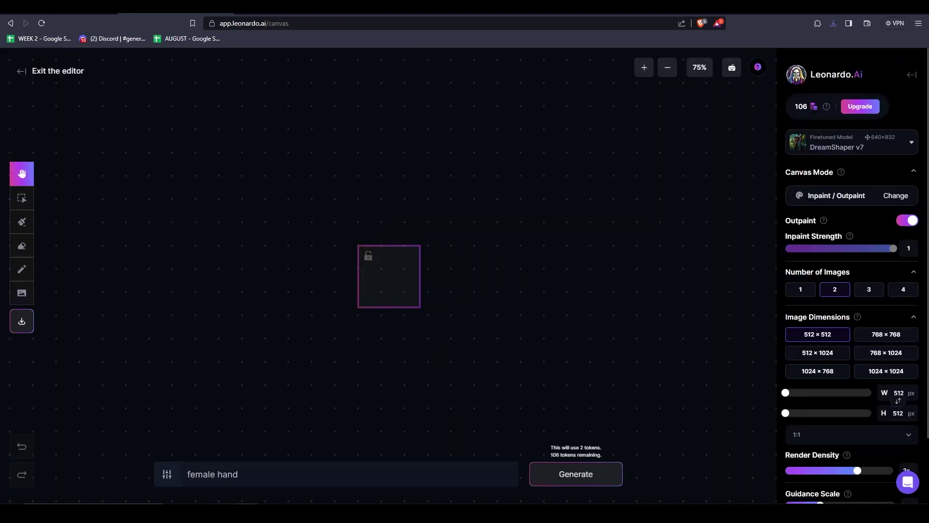
click(22, 292)
click(87, 292)
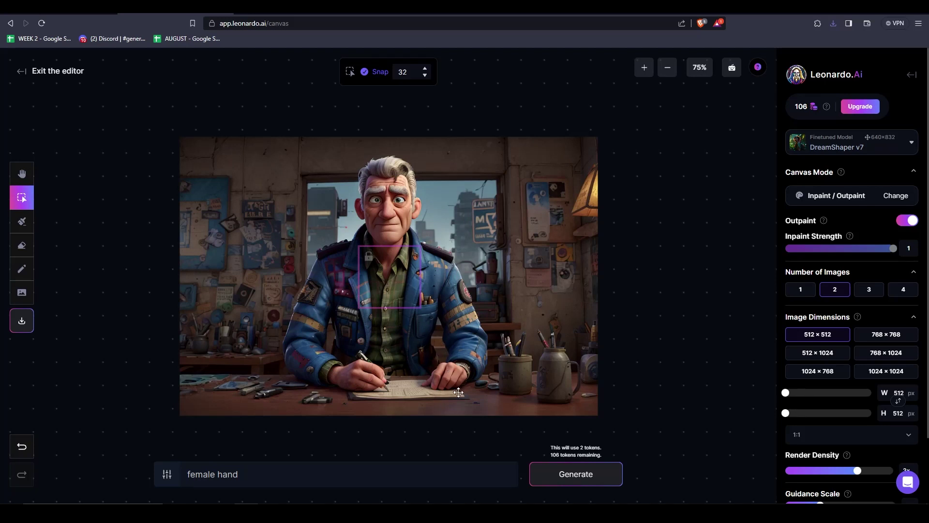
drag(459, 381, 440, 351)
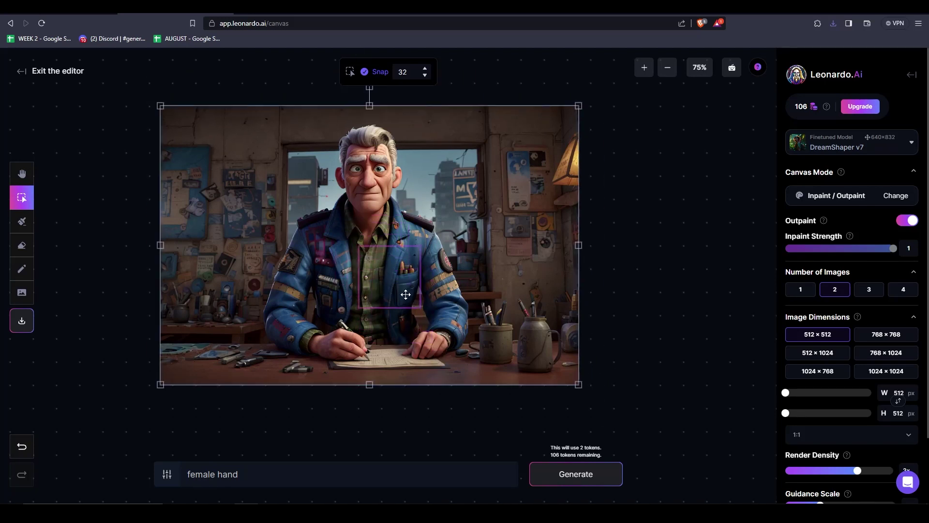
drag(396, 283, 422, 339)
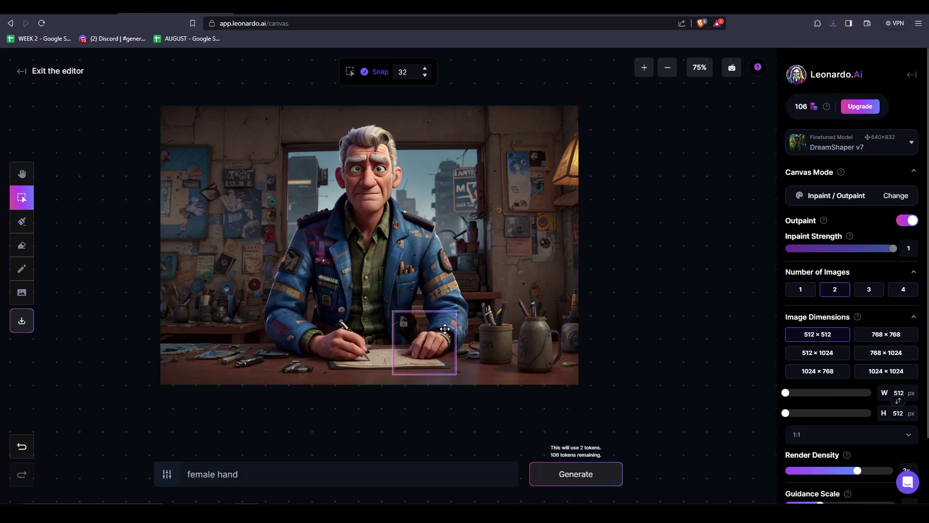
- Mask the man's hand and regenerate it with the prompt 'male hand'
click(24, 227)
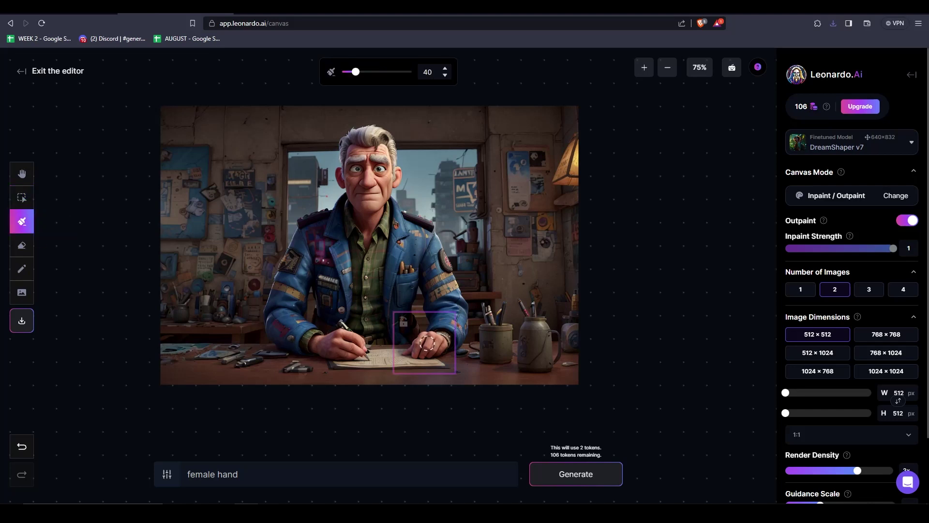
mouse_move(429, 342)
mouse_down()
mouse_move(435, 337)
mouse_move(412, 348)
mouse_move(444, 347)
mouse_move(440, 341)
mouse_up()
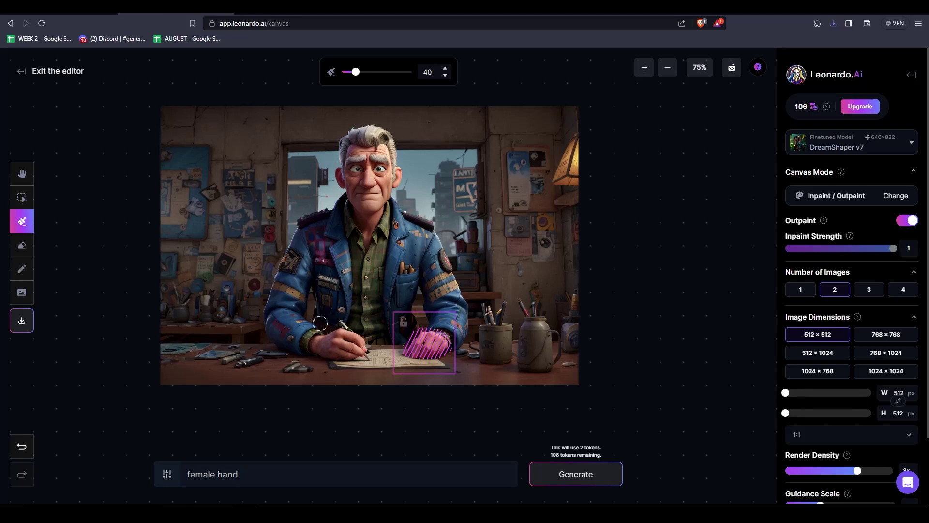
triple_click(251, 474)
text(male han)
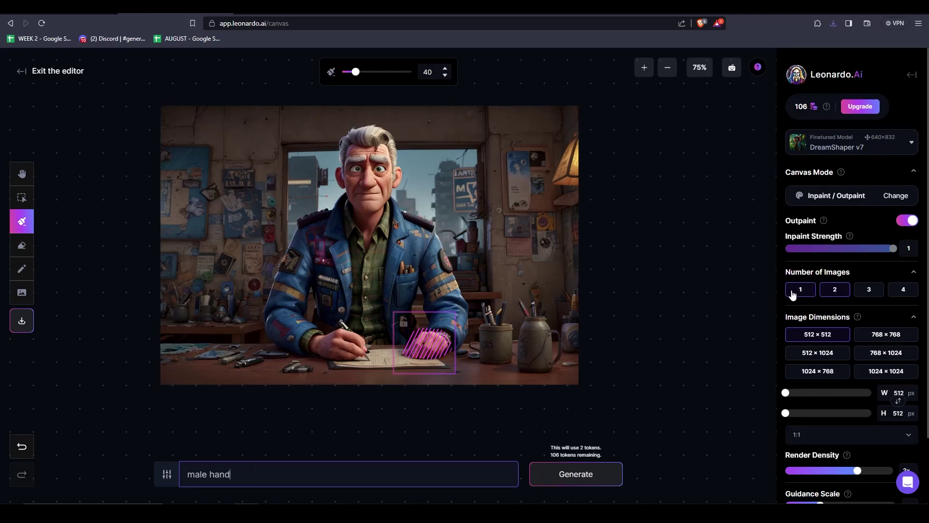
click(588, 475)
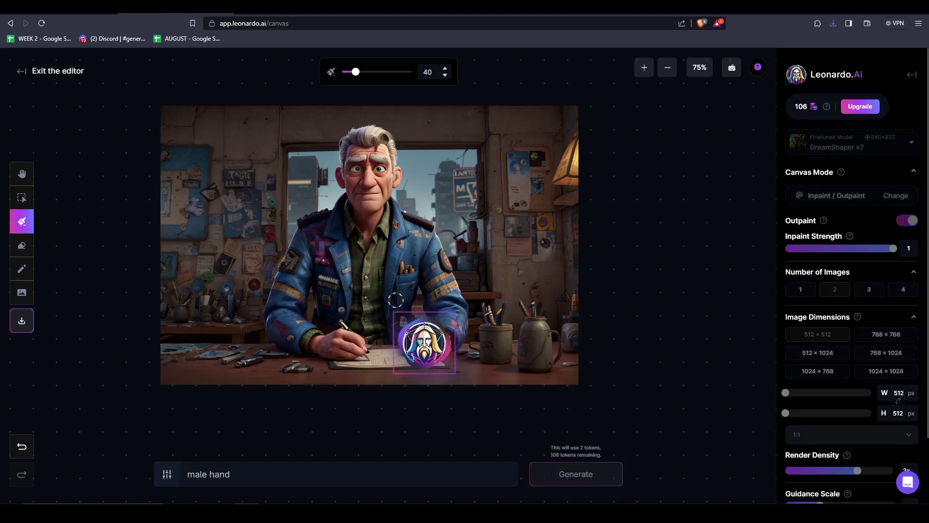
key(h)
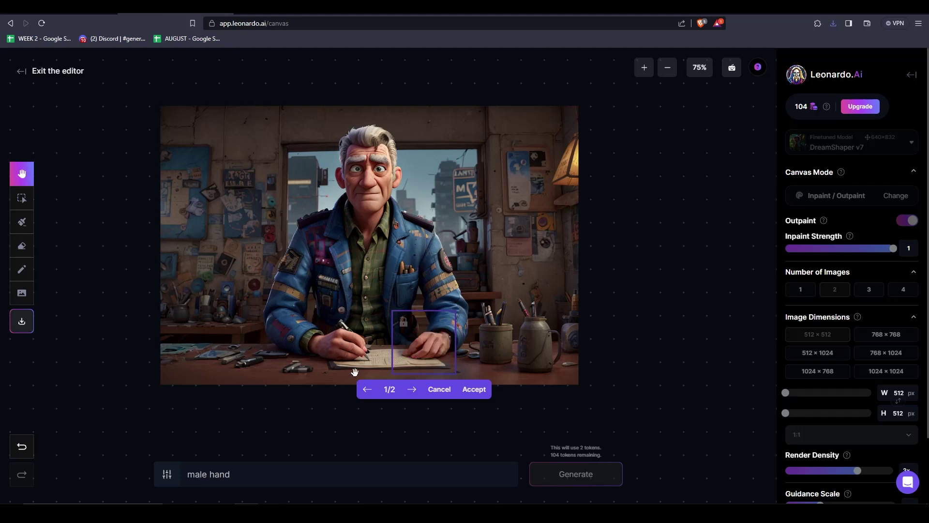
- Flip between the two 'male hand' variants, ending on the first one
click(412, 389)
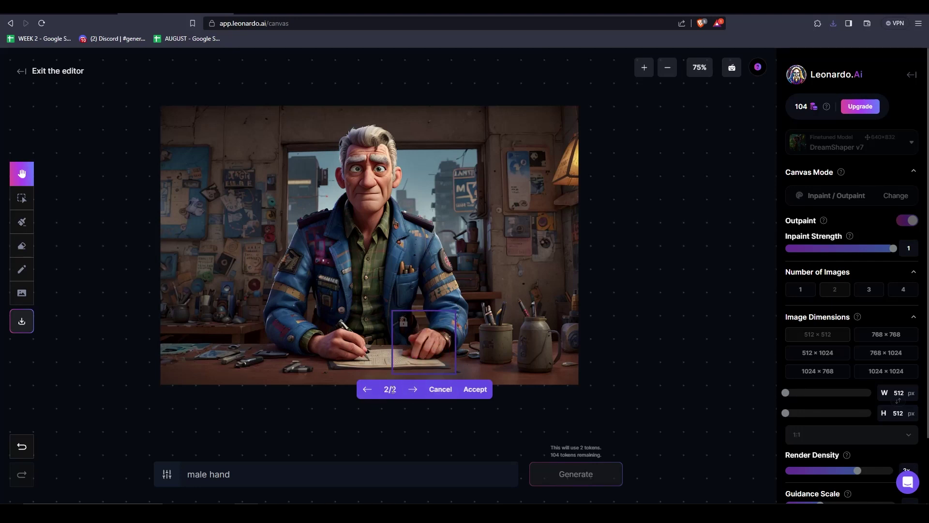
click(365, 396)
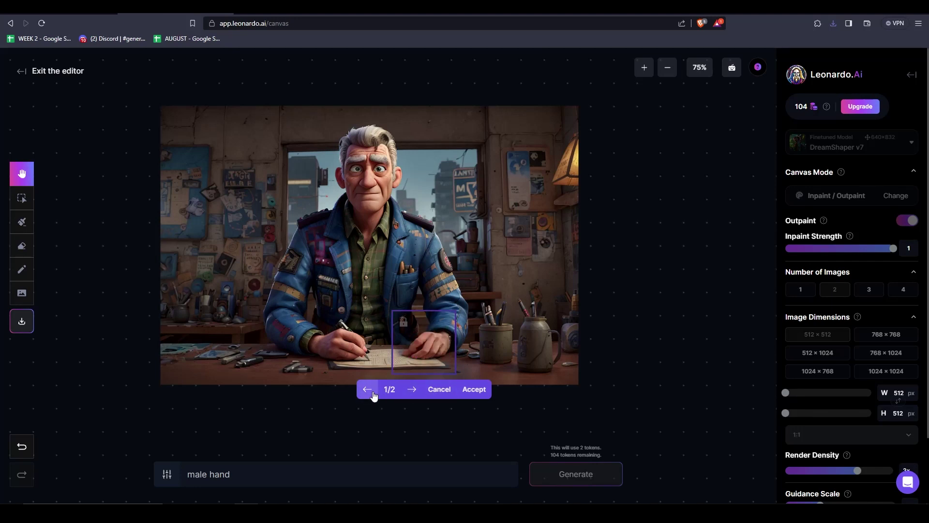
click(414, 390)
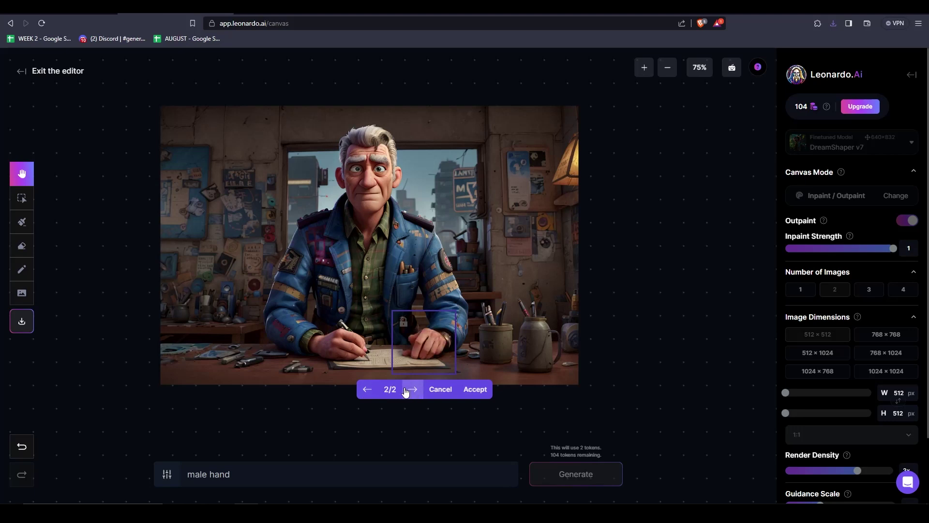
click(368, 395)
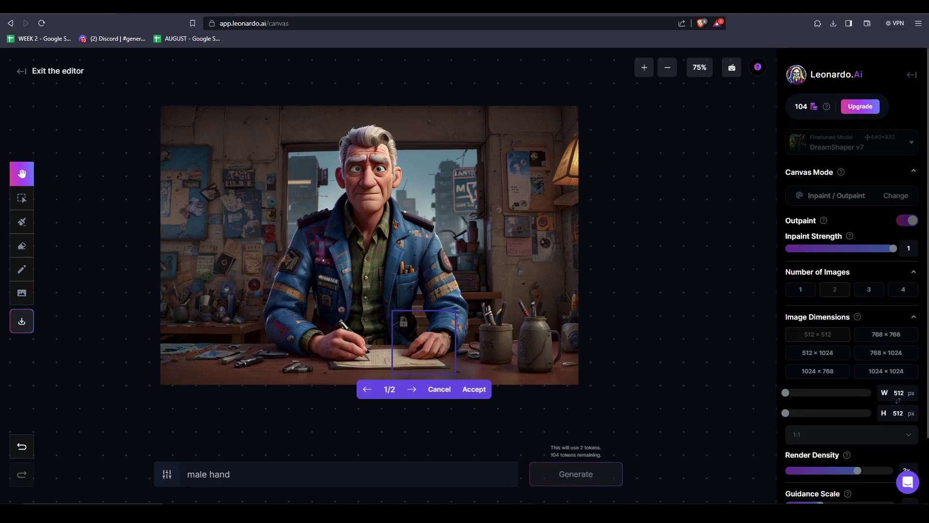
- Discard the generated hands and delete the pink hand mask
click(432, 390)
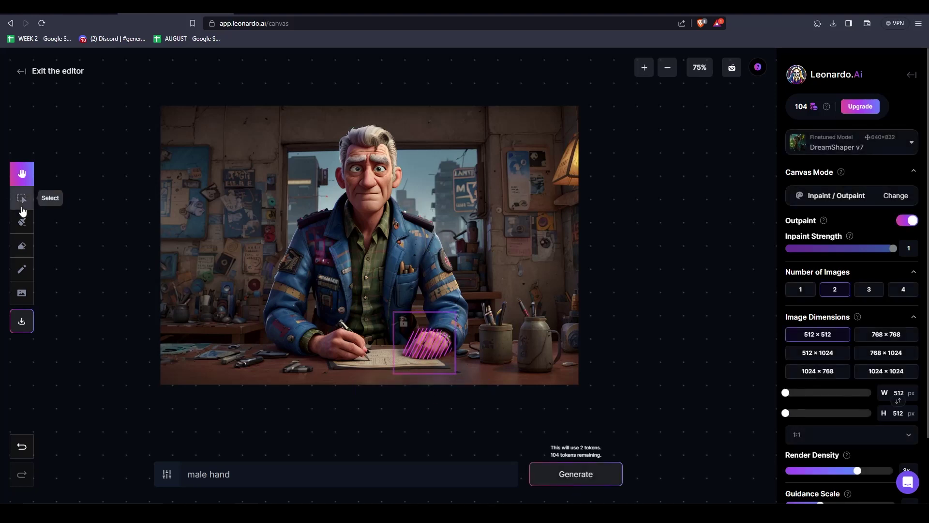
click(21, 198)
click(424, 335)
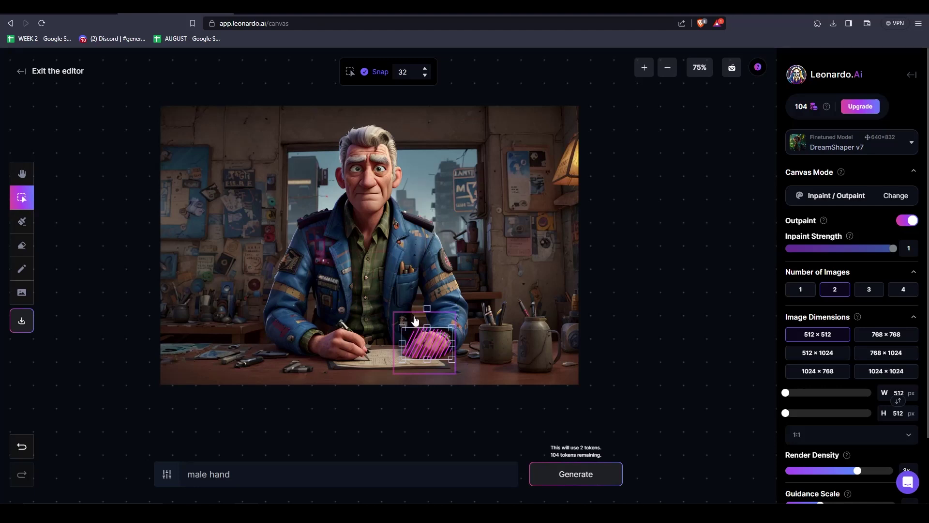
key(Delete)
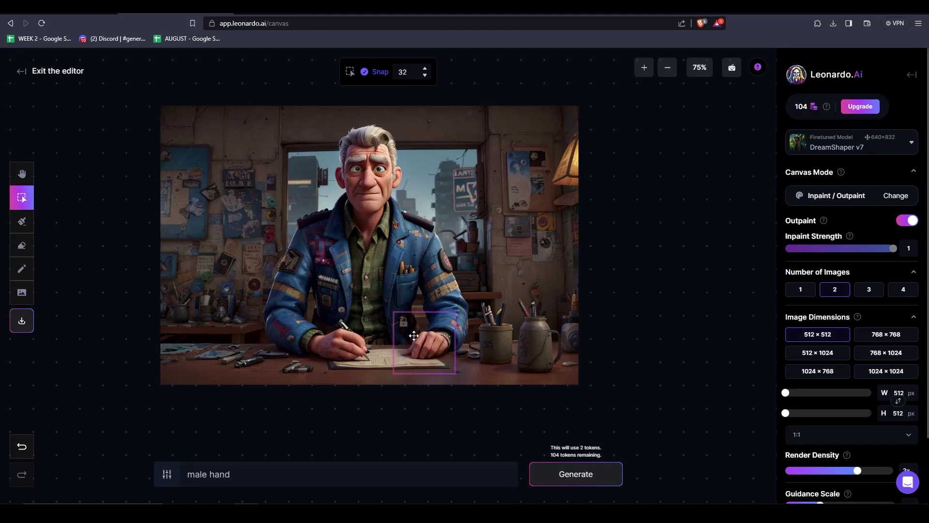
click(414, 343)
click(21, 175)
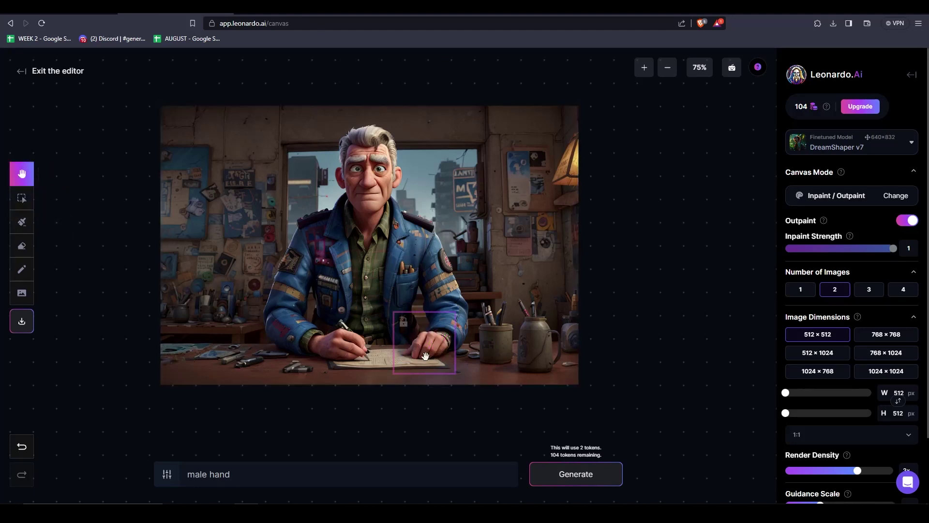
drag(427, 353, 373, 186)
click(21, 197)
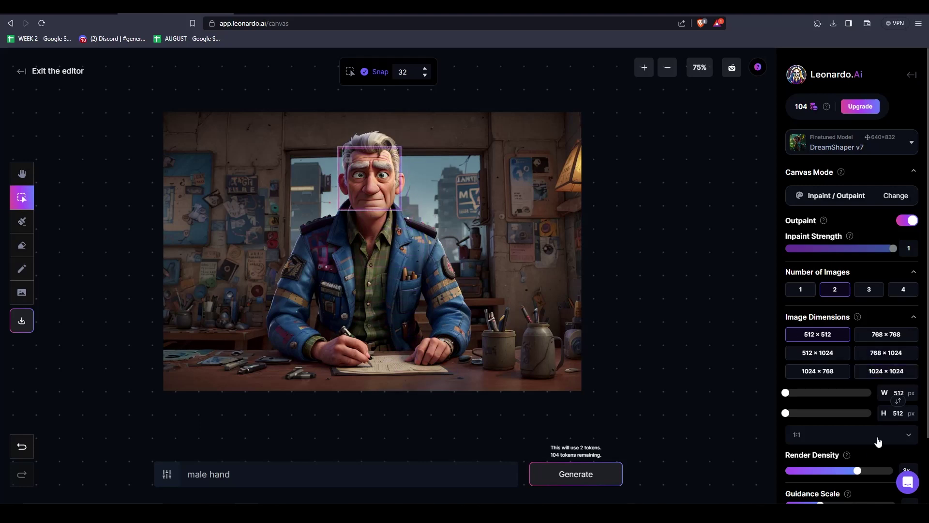
- Lower Render Density to 1.5x and center the enlarged inpaint frame over the man's head
drag(857, 470, 842, 473)
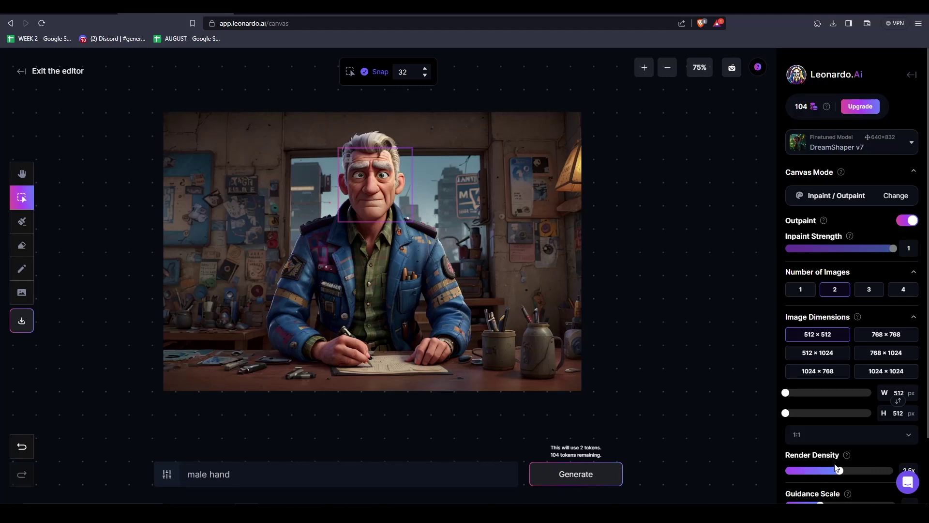
drag(382, 213, 378, 202)
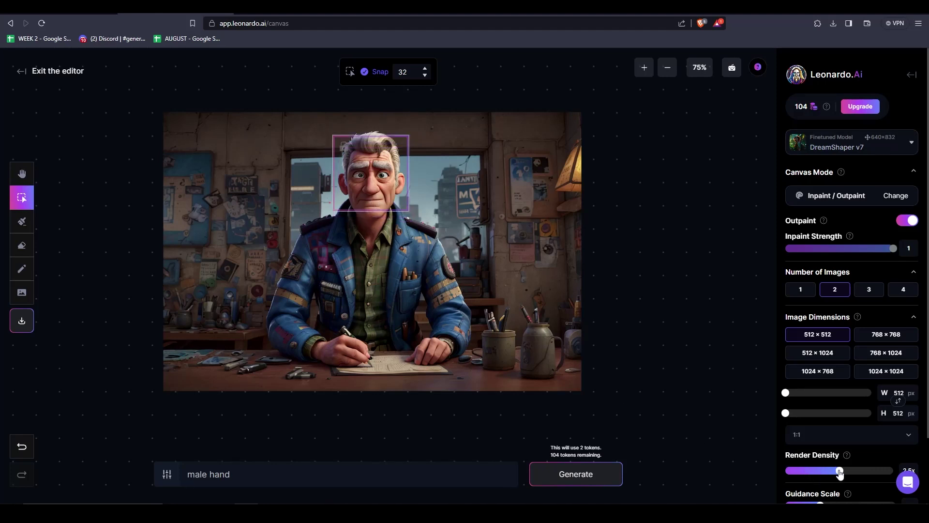
drag(840, 470, 821, 470)
drag(379, 213, 376, 203)
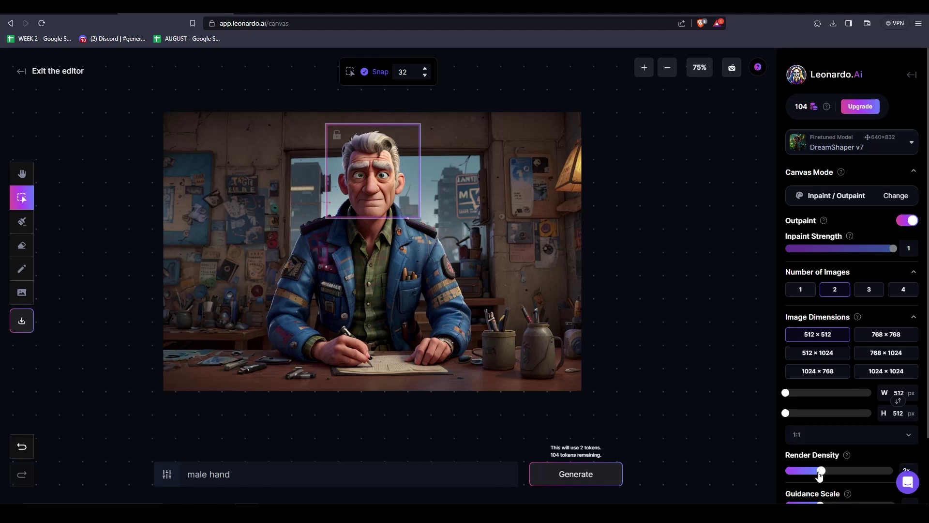
drag(821, 471, 803, 471)
drag(393, 217, 379, 223)
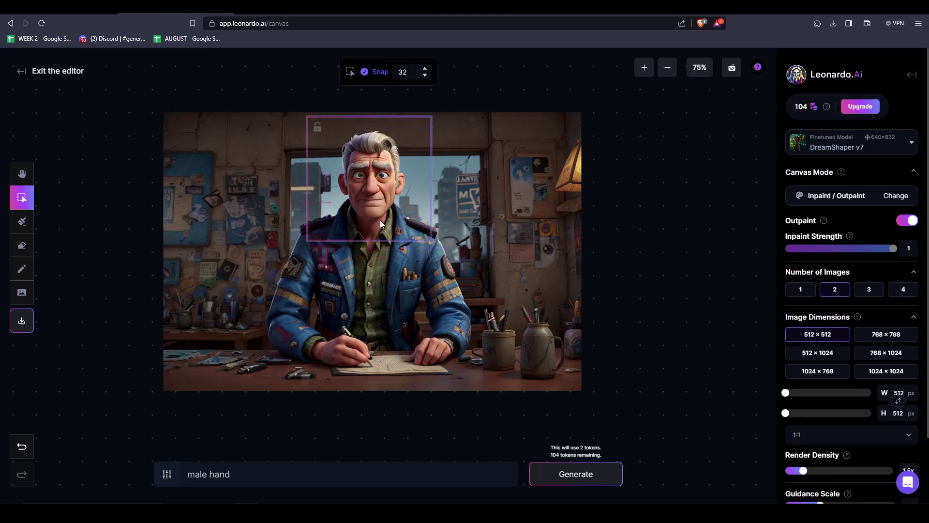
- Mask the man's hair and face and generate with the prompt 'young male face'
click(21, 221)
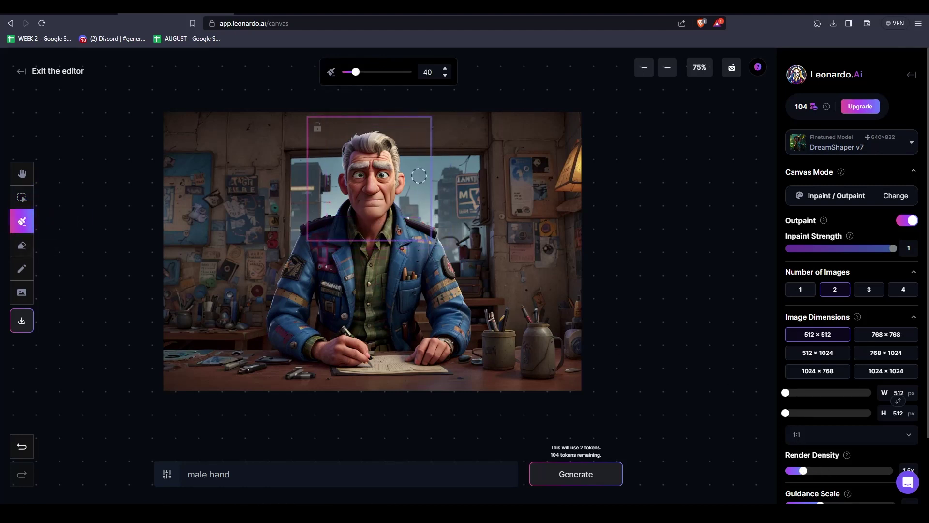
mouse_move(393, 133)
mouse_down()
mouse_move(349, 145)
mouse_move(343, 191)
mouse_move(365, 213)
mouse_move(384, 208)
mouse_move(398, 184)
mouse_move(390, 145)
mouse_move(369, 149)
mouse_move(358, 176)
mouse_move(371, 185)
mouse_move(382, 145)
mouse_move(370, 201)
mouse_move(392, 156)
mouse_move(365, 154)
mouse_move(360, 176)
mouse_up()
double_click(252, 470)
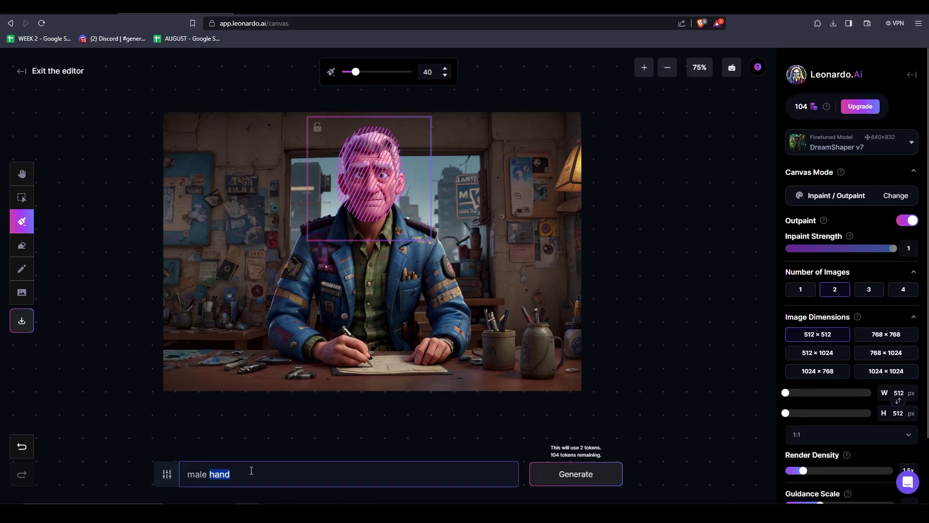
key(ctrl+a)
text(young male face)
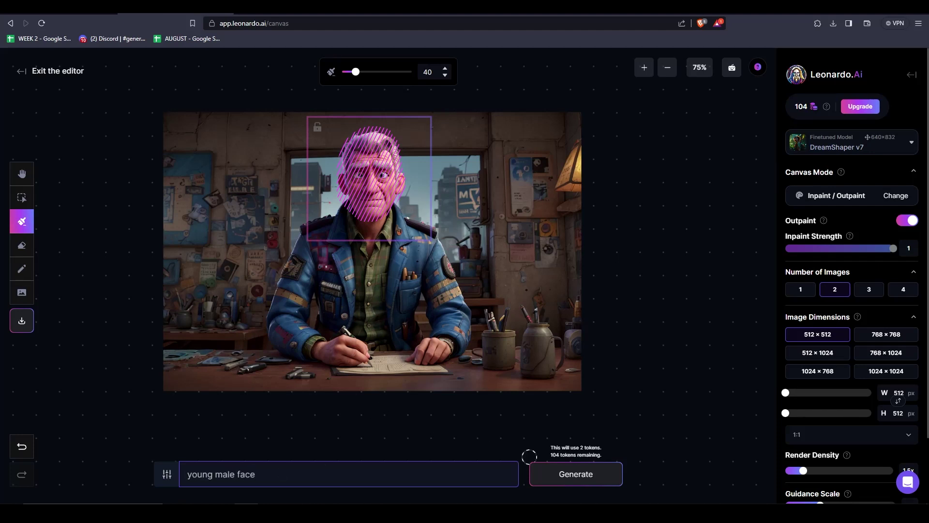
click(577, 477)
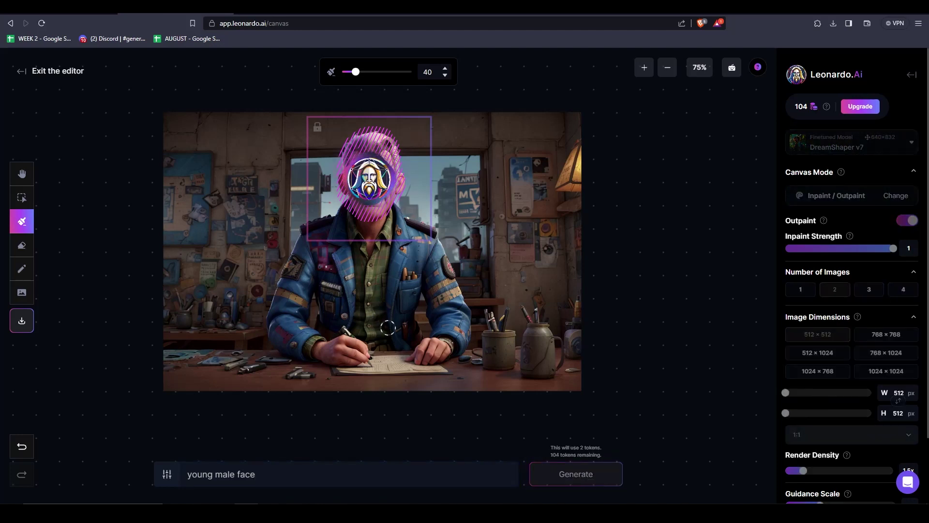
- Compare the two 'young male face' variants, ending on the first one
key(h)
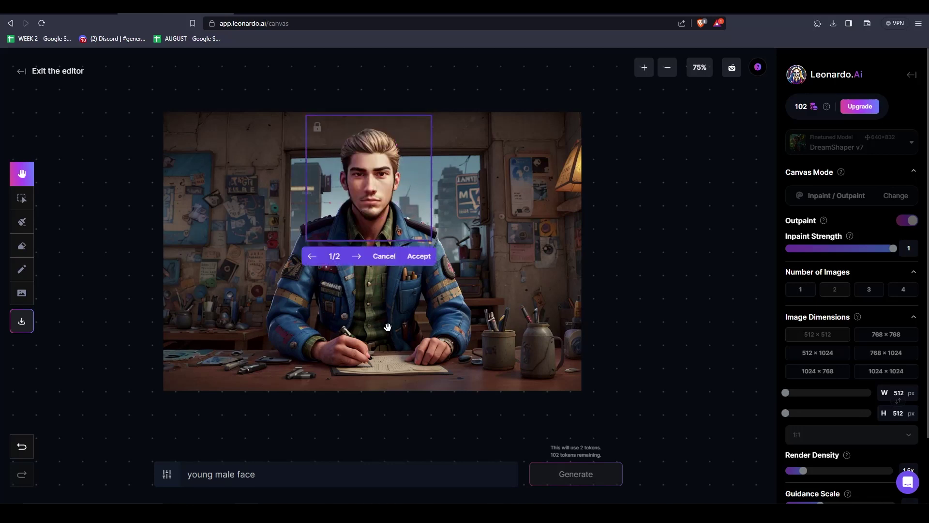
click(358, 255)
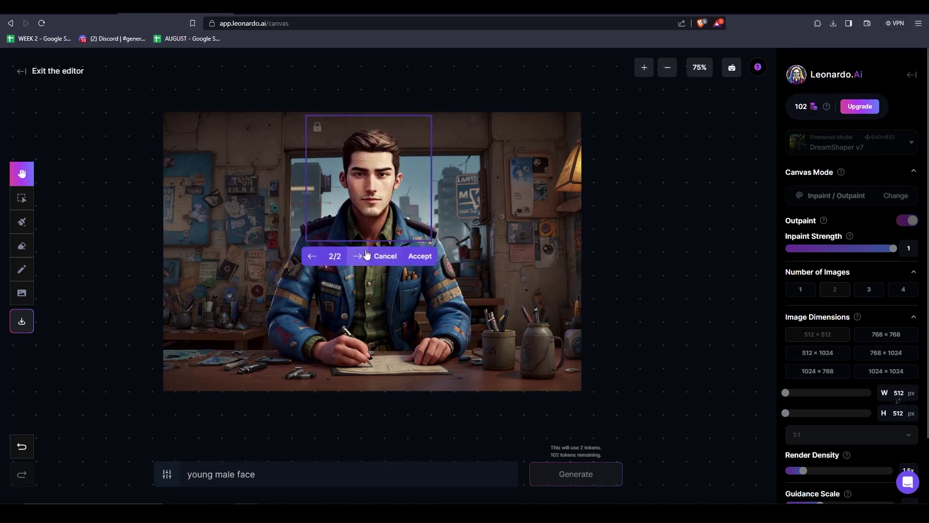
click(313, 261)
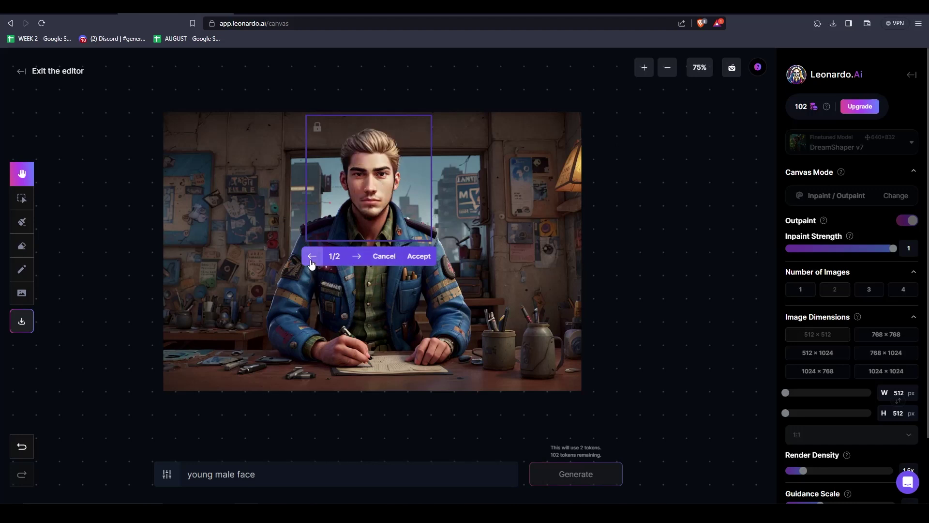